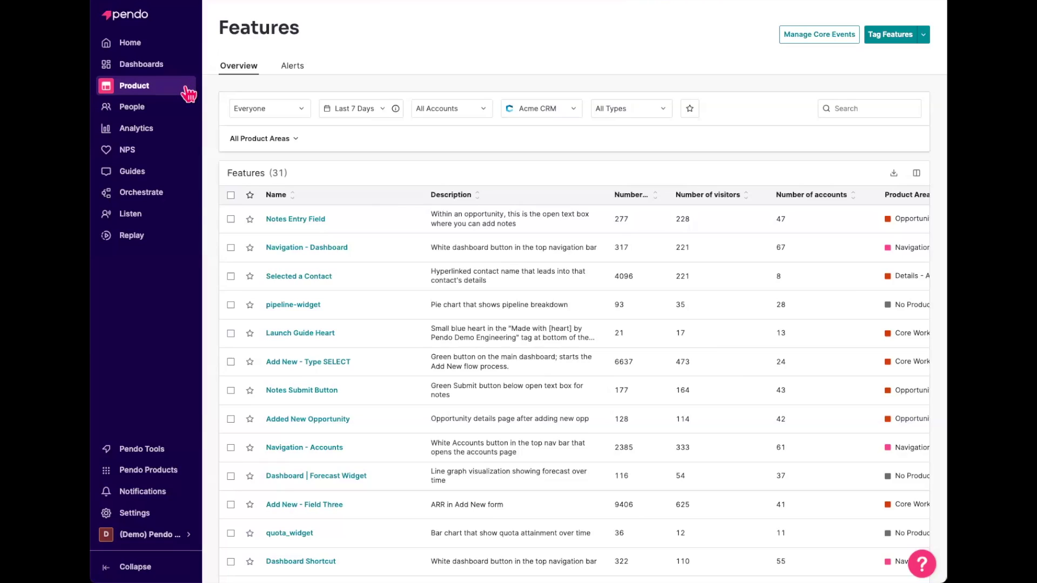
- Expand the Product section to reach the Features overview
left_click(188, 95)
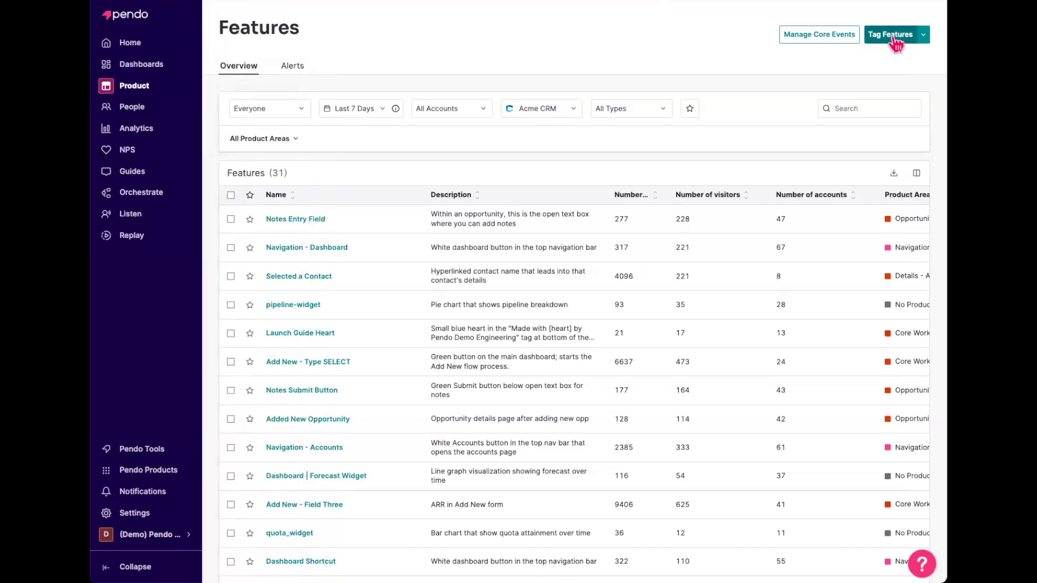
left_click(894, 38)
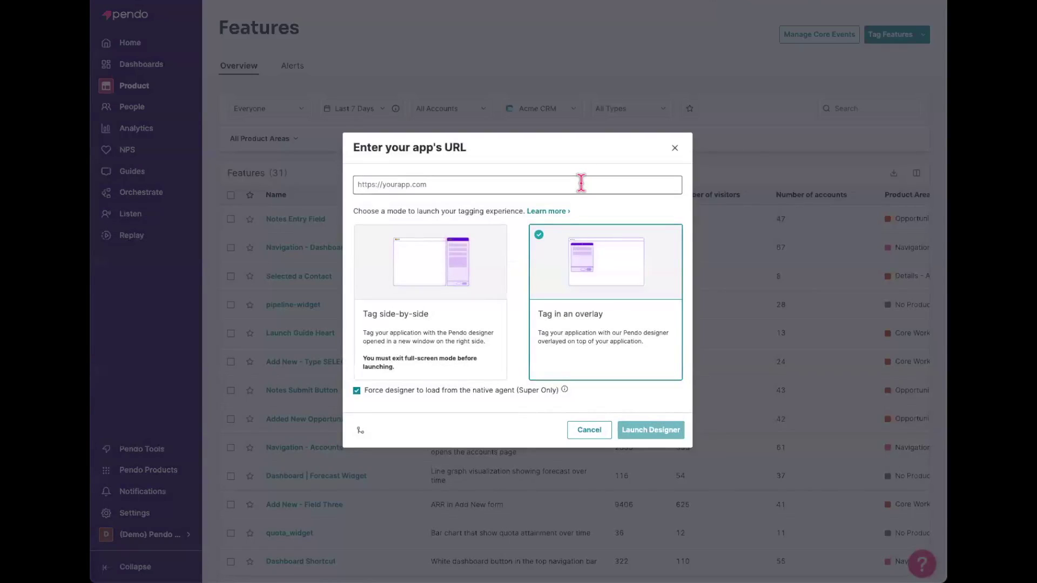
left_click(580, 183)
type("https://crm.pendoexperience.io/")
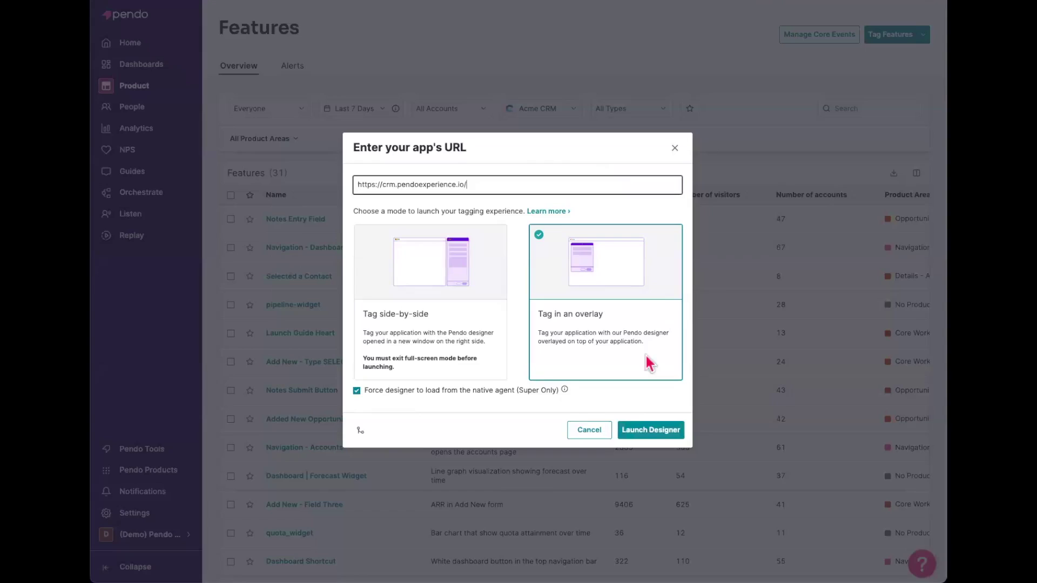
left_click(653, 431)
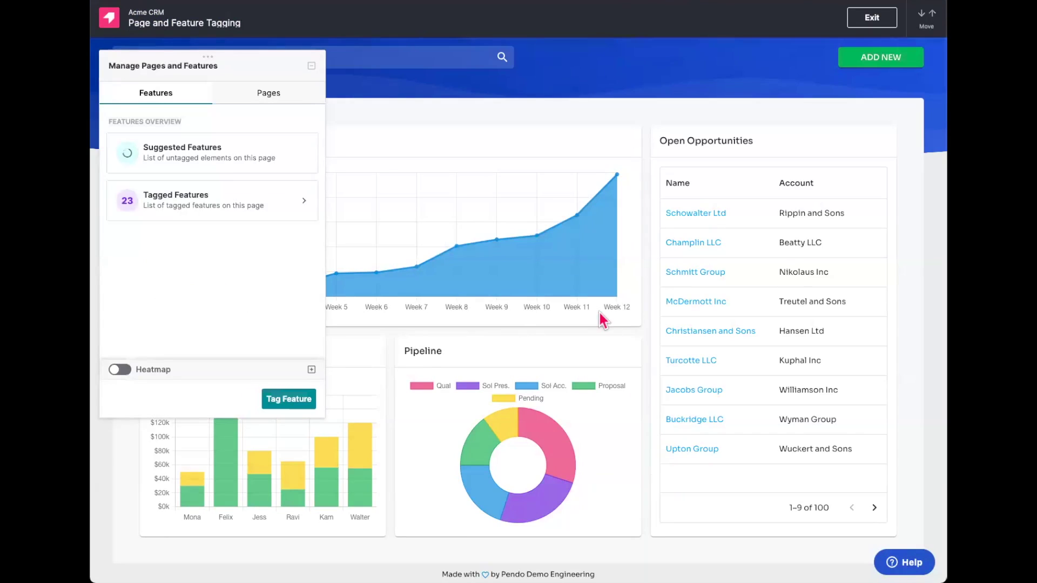
- Move the tagging panel aside and show the Suggested Features for the dashboard
left_click_drag(237, 59, 251, 62)
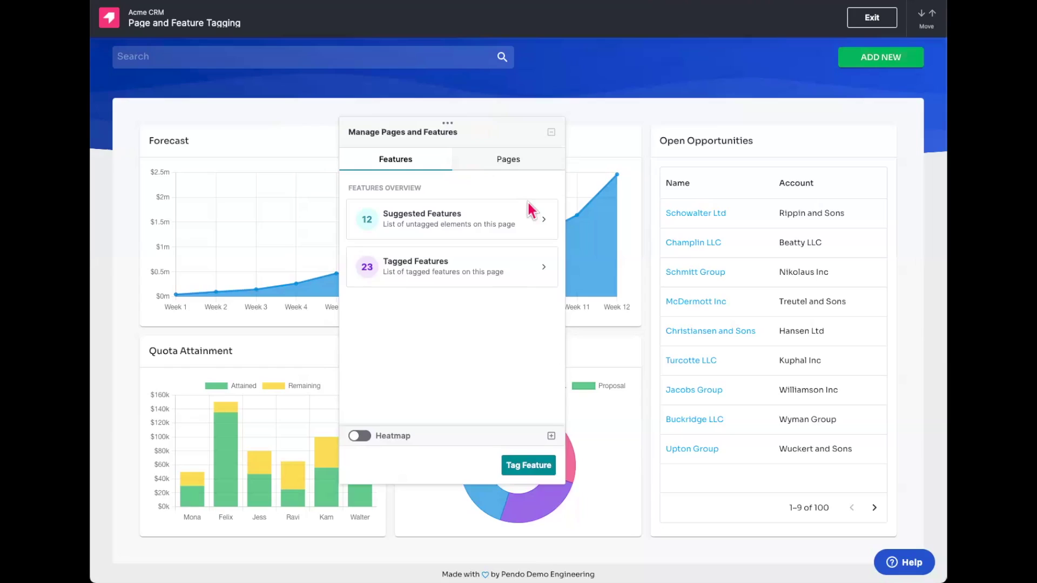
left_click(533, 216)
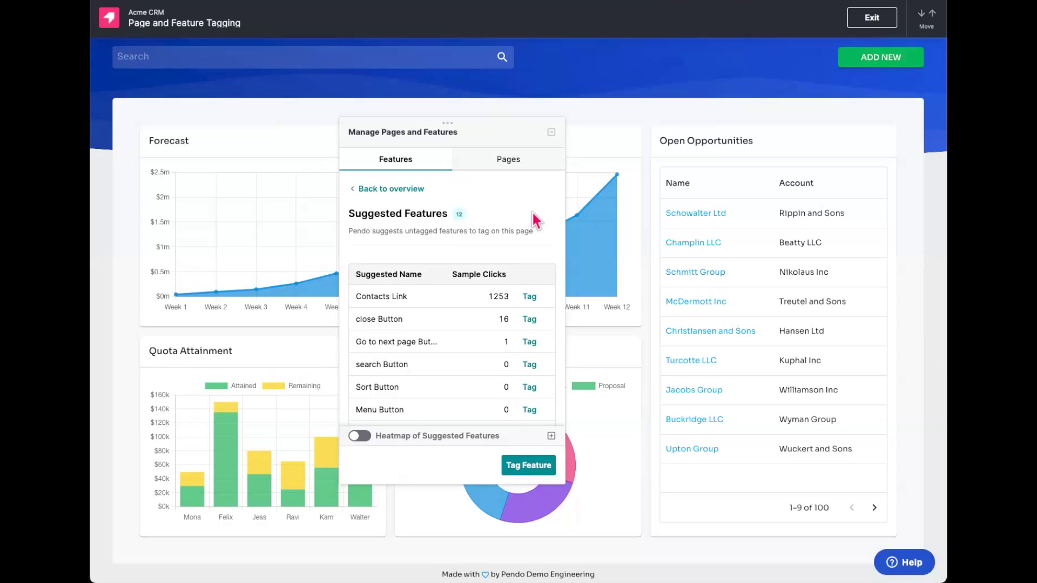
- Enter tag mode and pick the green ADD NEW button as the feature to tag
left_click(529, 466)
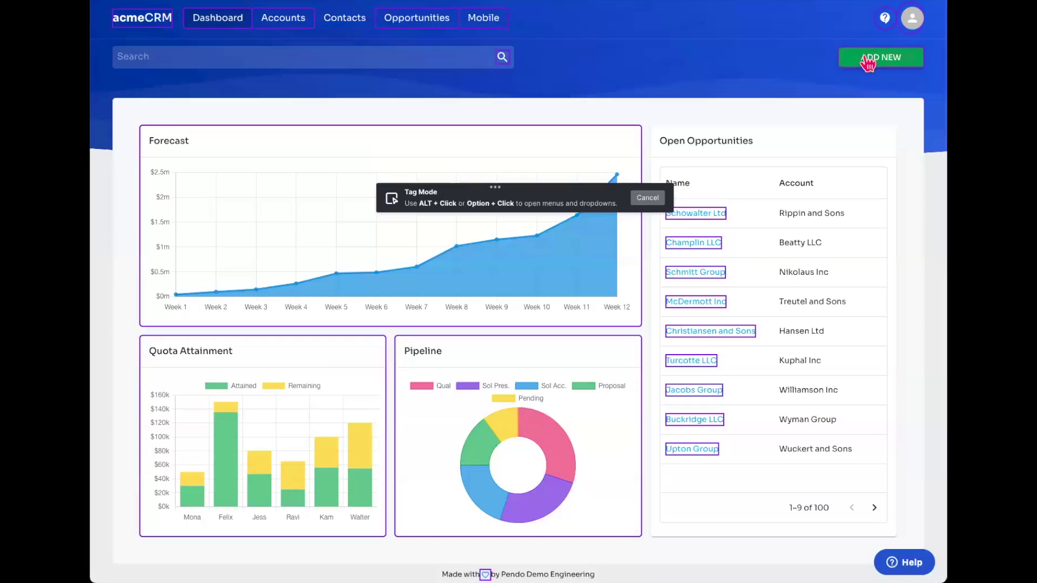
left_click(868, 64)
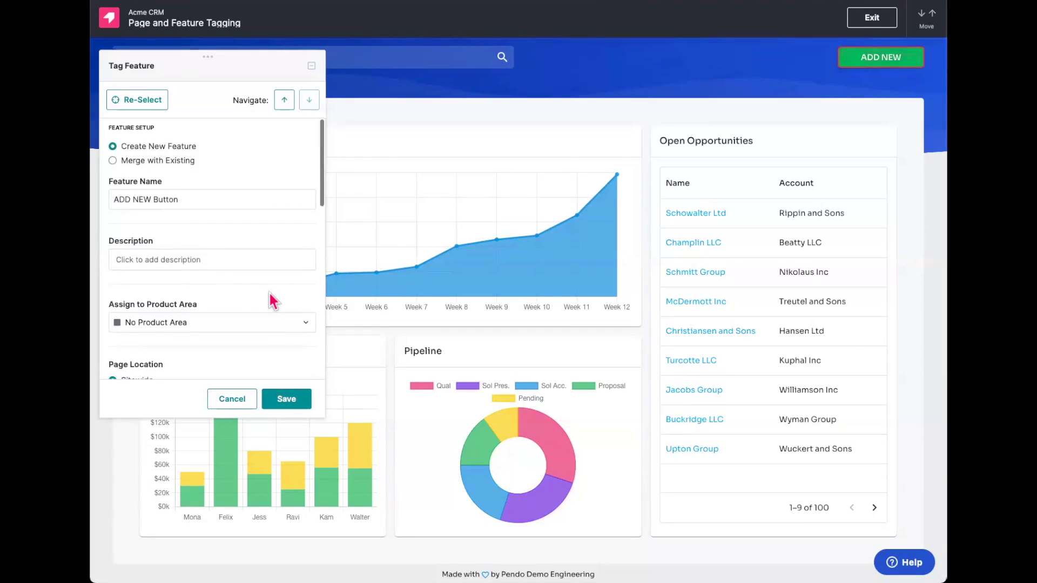
scroll(271, 300, "down", 3)
scroll(272, 300, "down", 4)
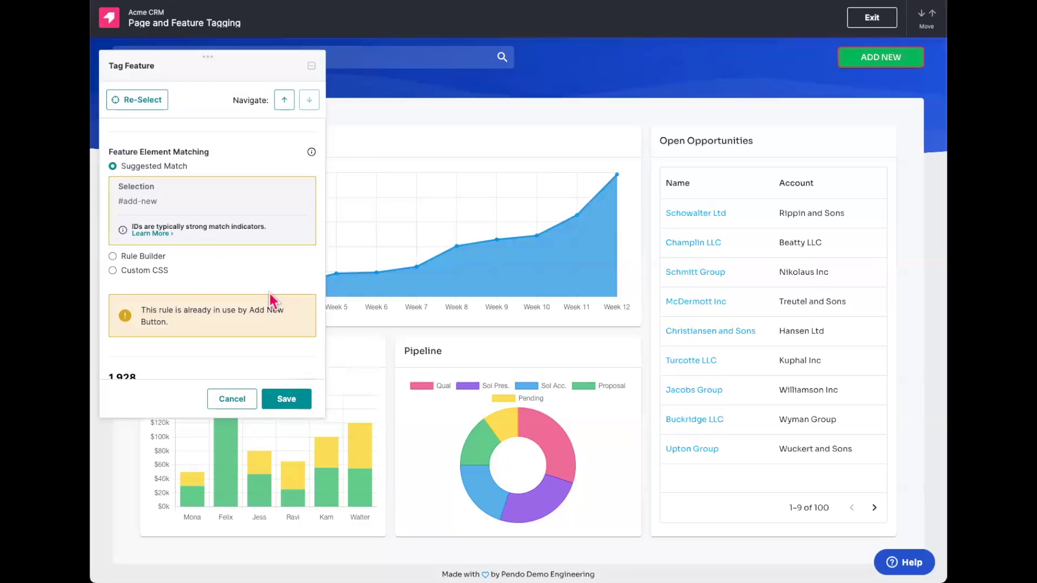
- Switch the ADD NEW Button's element matching to the Rule Builder option
left_click(160, 260)
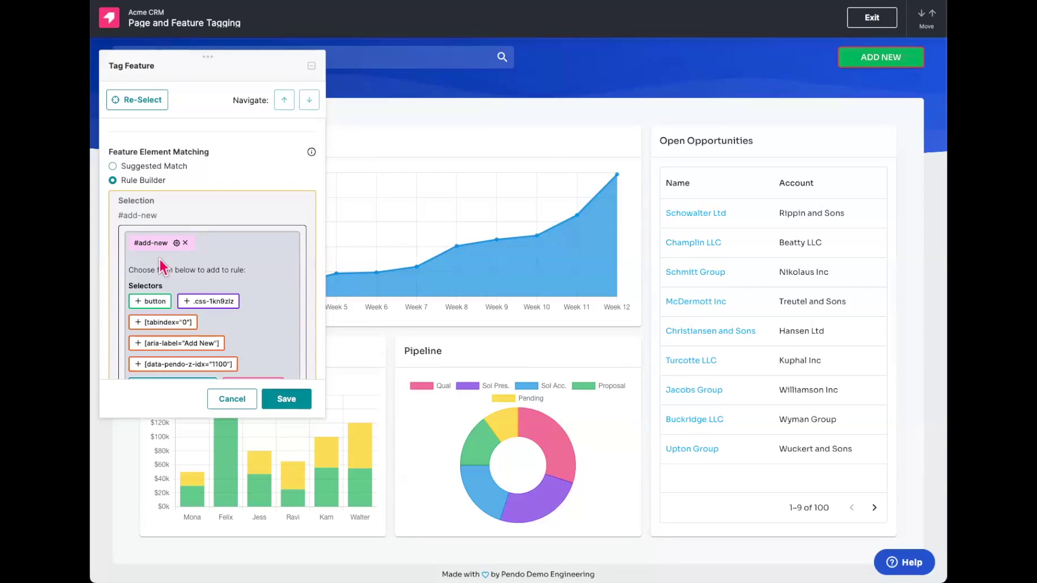
scroll(159, 265, "down", 1)
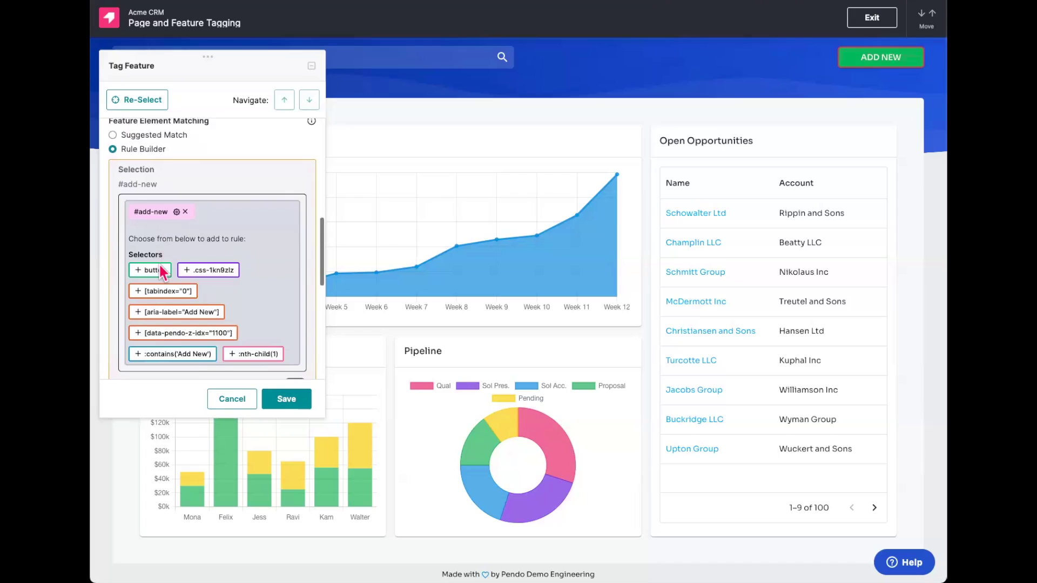
scroll(160, 264, "down", 1)
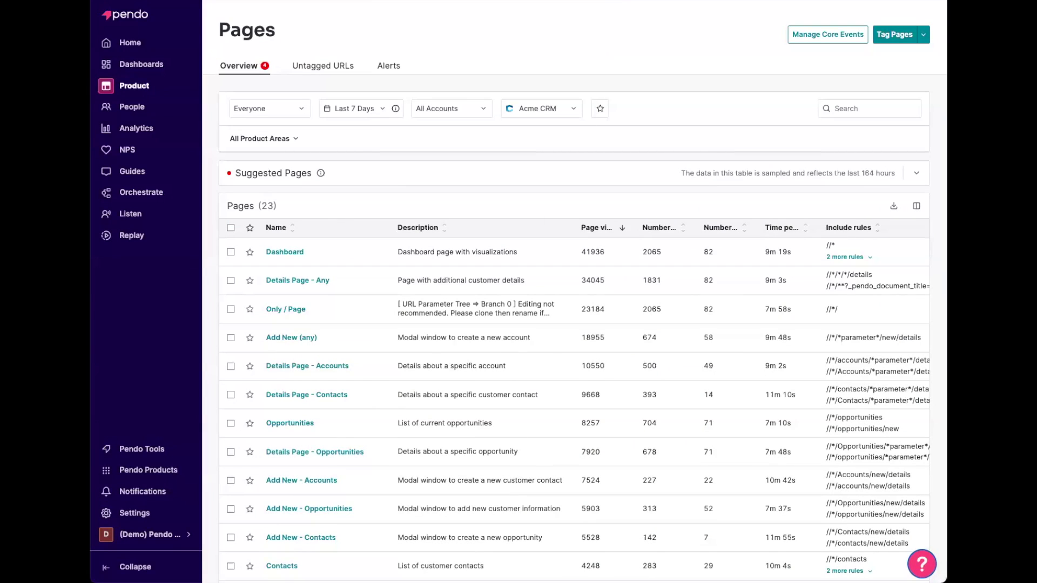
scroll(855, 298, "right", 2)
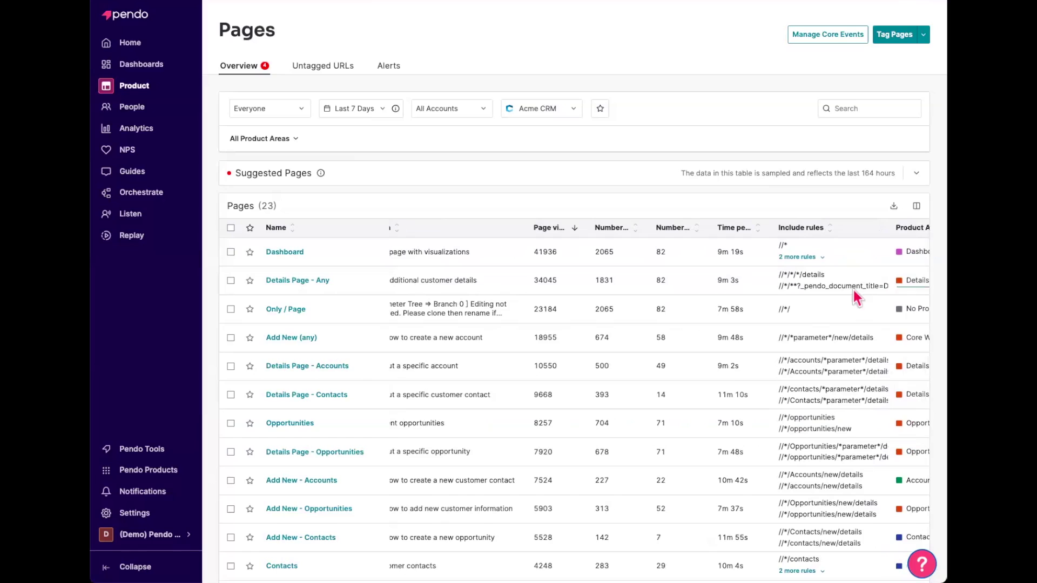